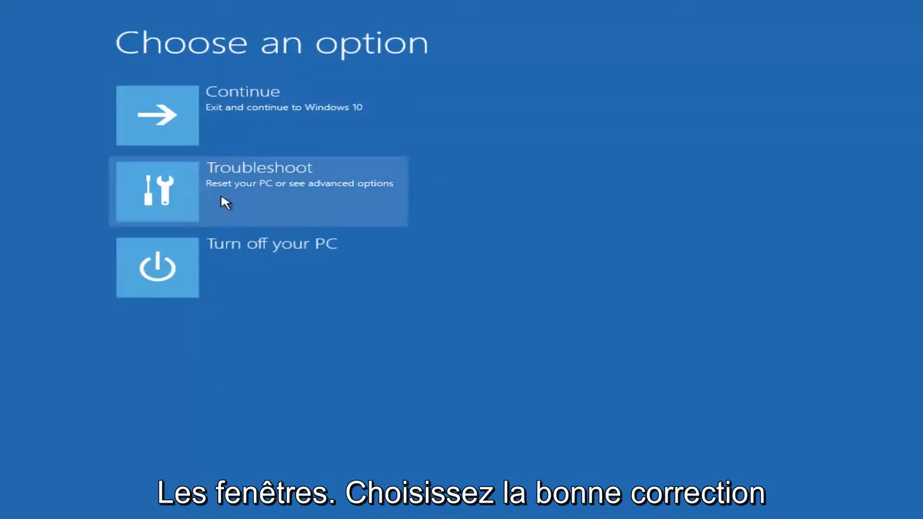
Navigate through Troubleshoot into the Advanced recovery options.
{"action": "left_click", "coordinate": [215, 181]}
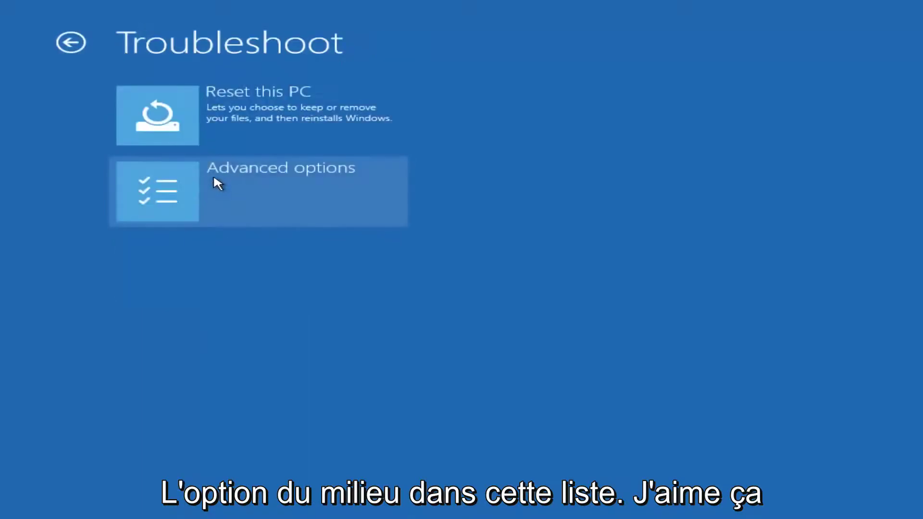
{"action": "left_click", "coordinate": [225, 182]}
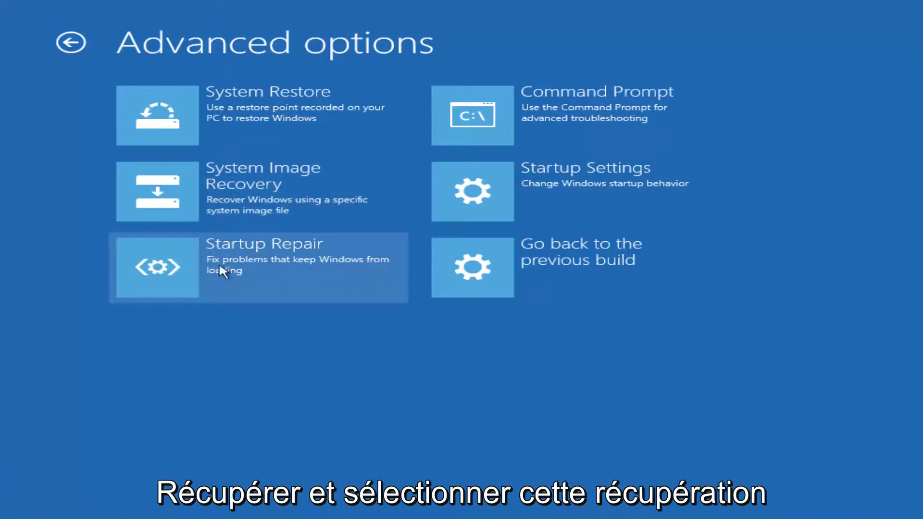
Start Startup Repair so it begins diagnosing the PC.
{"action": "left_click", "coordinate": [230, 270]}
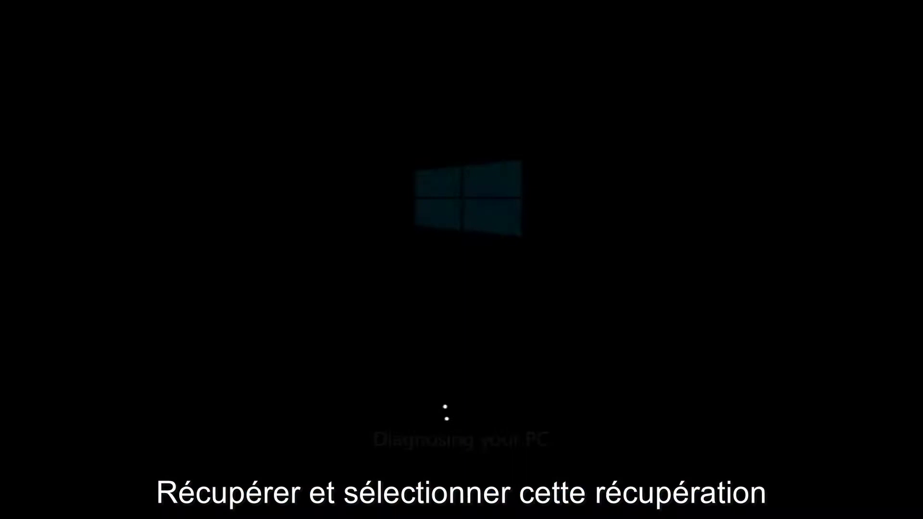